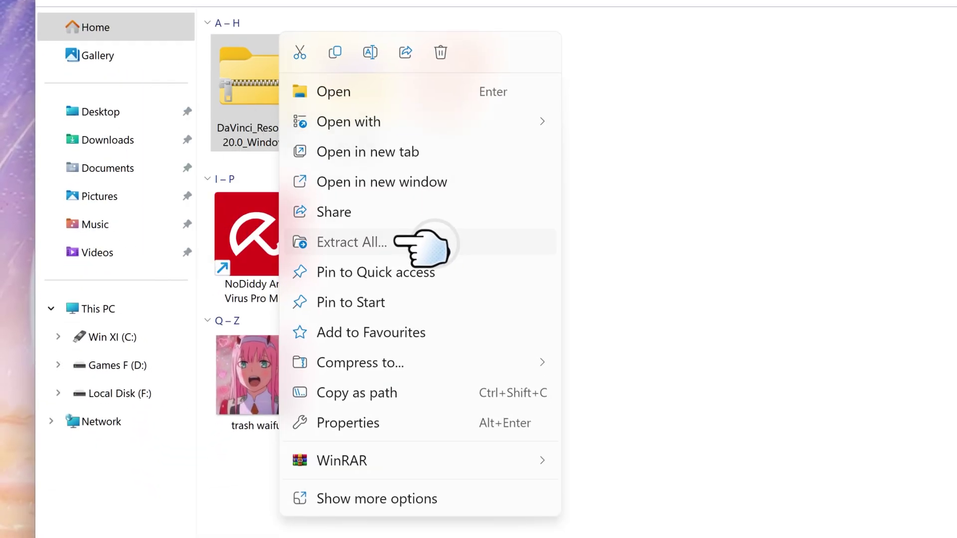
Extract the DaVinci Resolve zip to the suggested folder and run the installer as administrator.
click(397, 242)
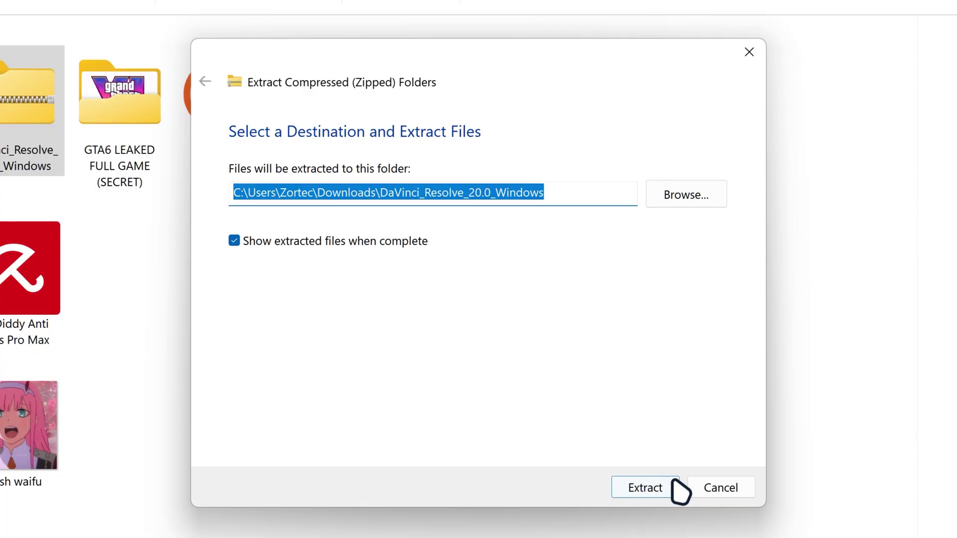
click(669, 496)
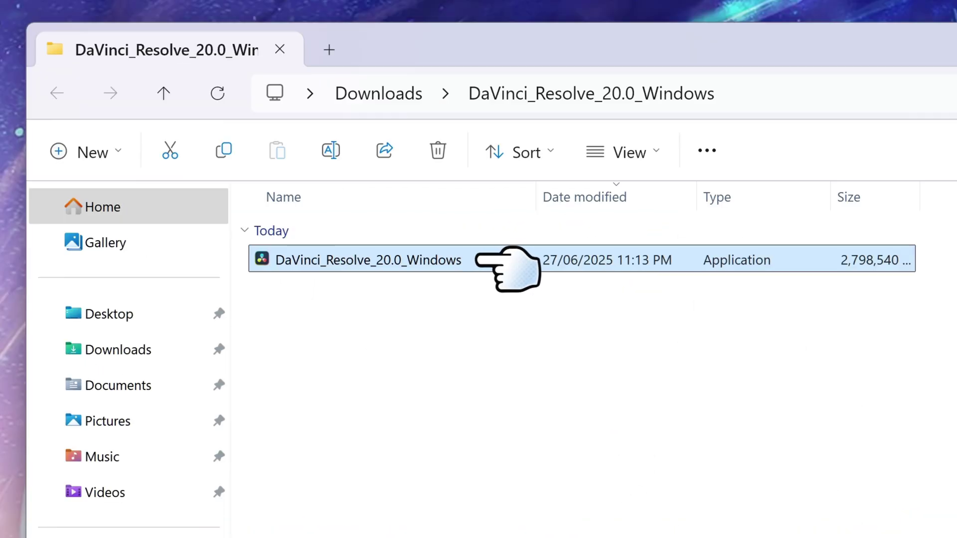
mouse_move(369, 260)
right_click(410, 266)
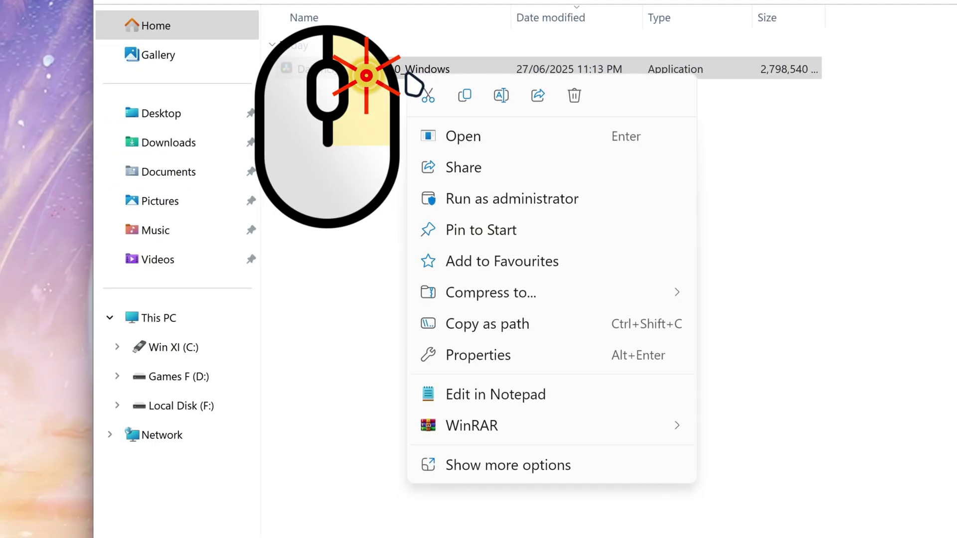
click(606, 198)
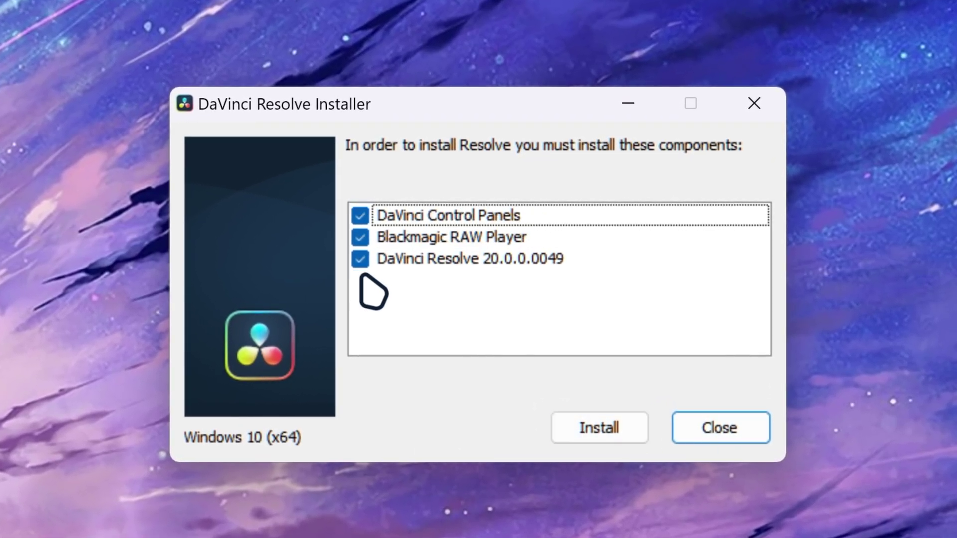
Install all listed components, then accept the license and install DaVinci Resolve into the default folder.
click(627, 443)
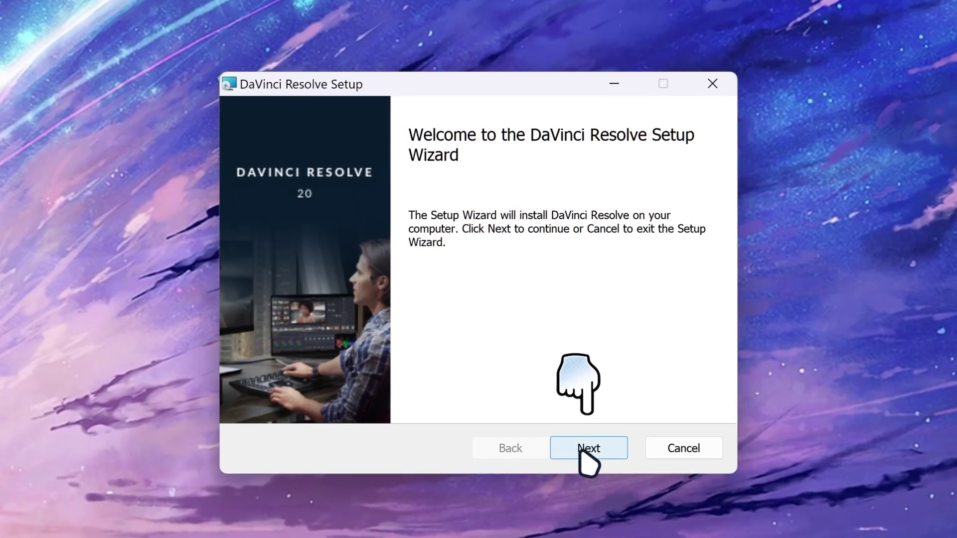
click(580, 451)
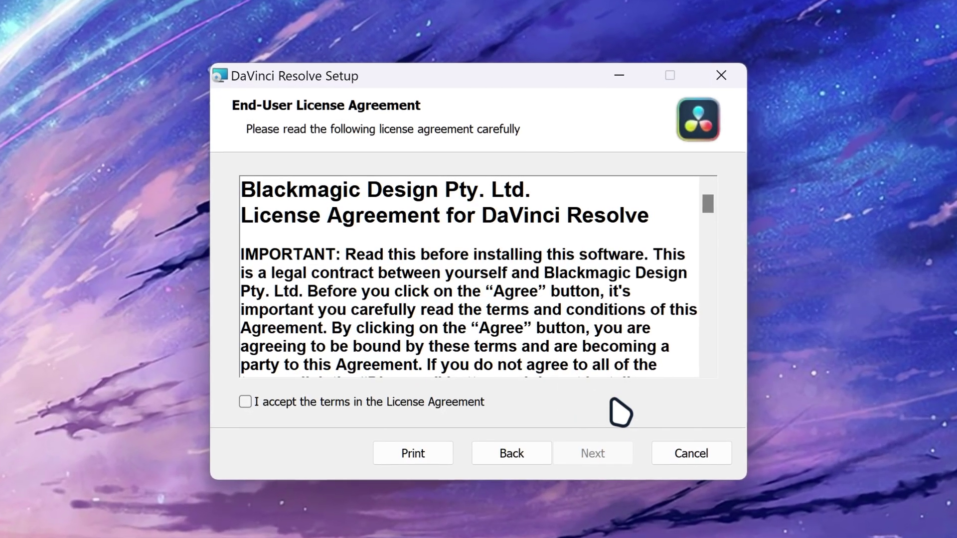
click(393, 408)
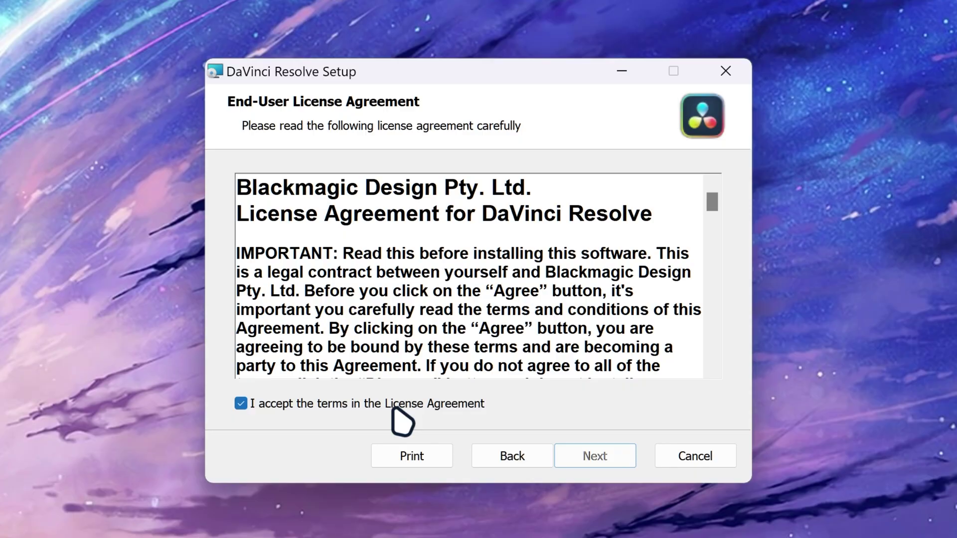
click(621, 464)
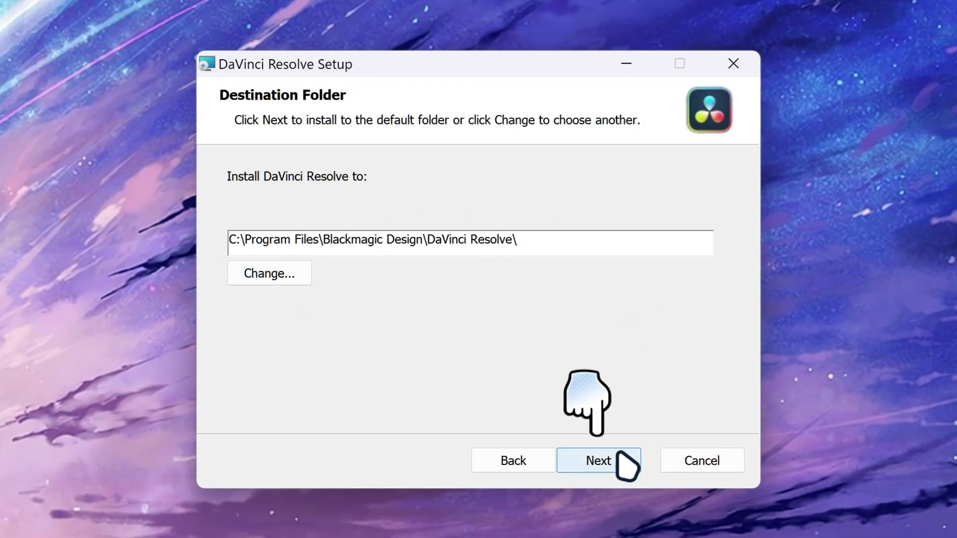
click(621, 458)
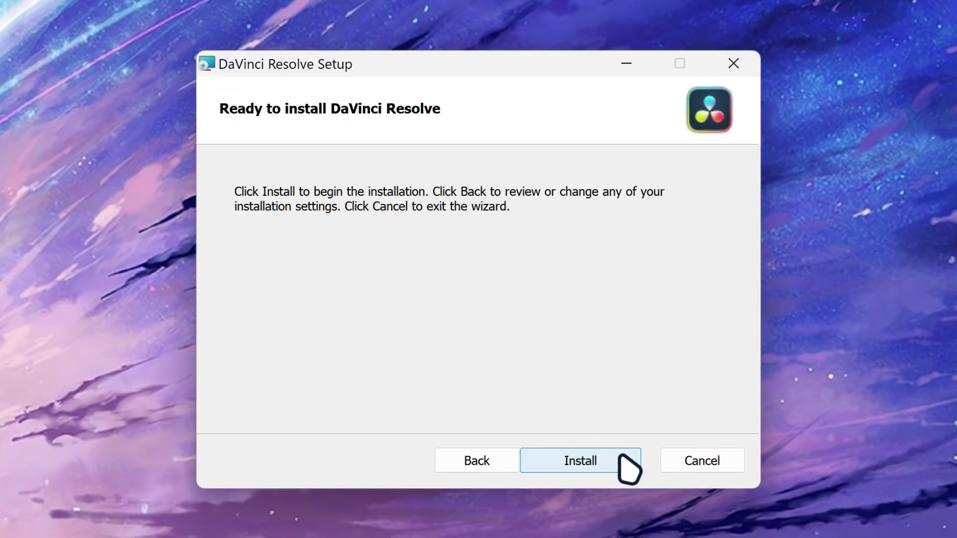
click(627, 458)
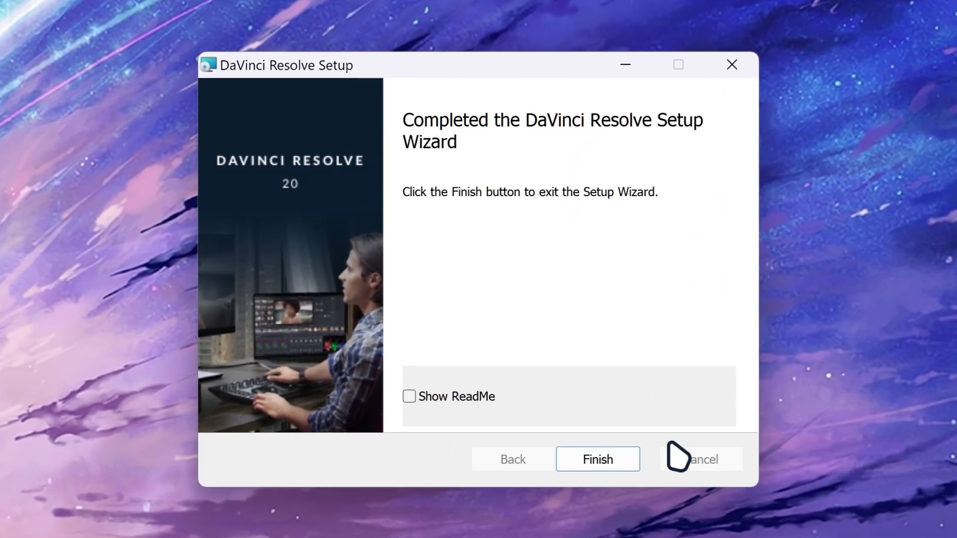
click(622, 468)
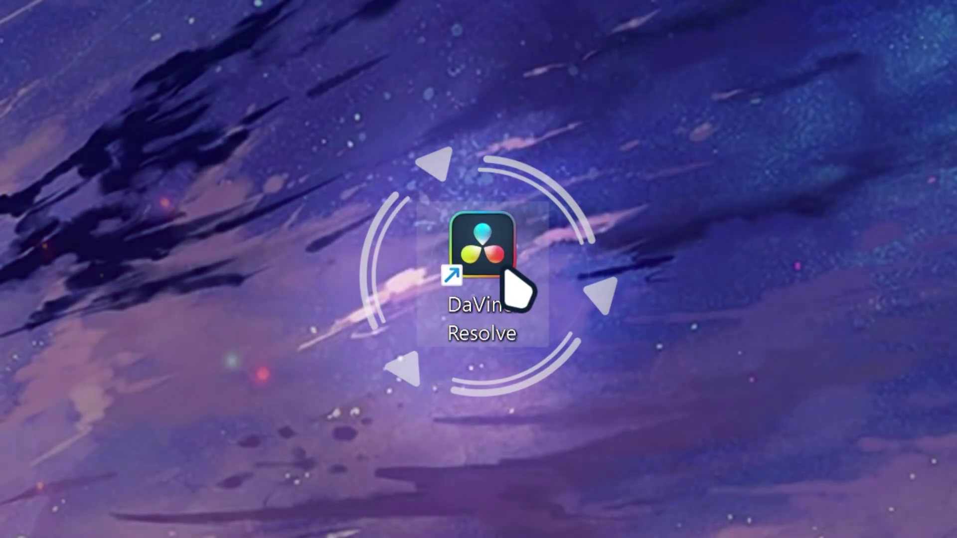
Launch DaVinci Resolve from the desktop shortcut and pass What's New and the Quick Setup system check.
double_click(510, 276)
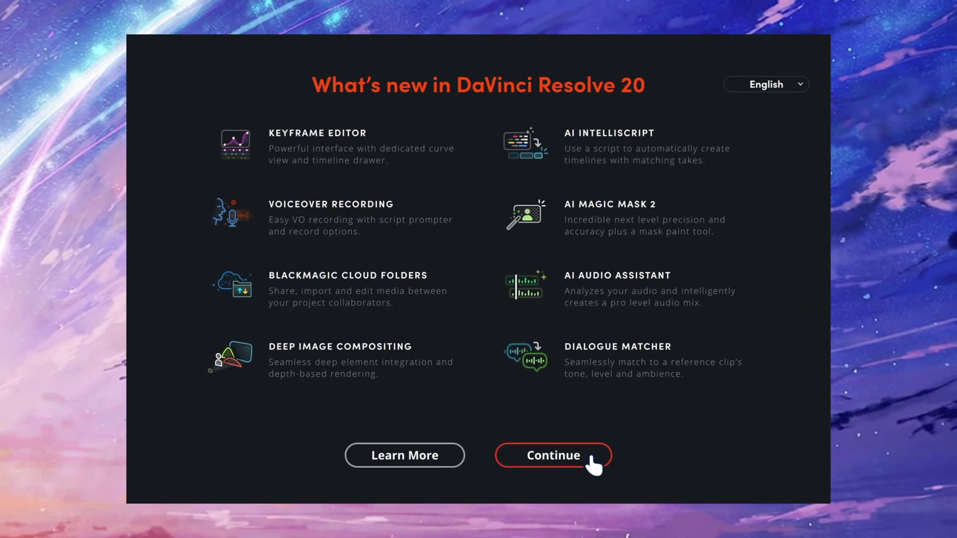
click(594, 466)
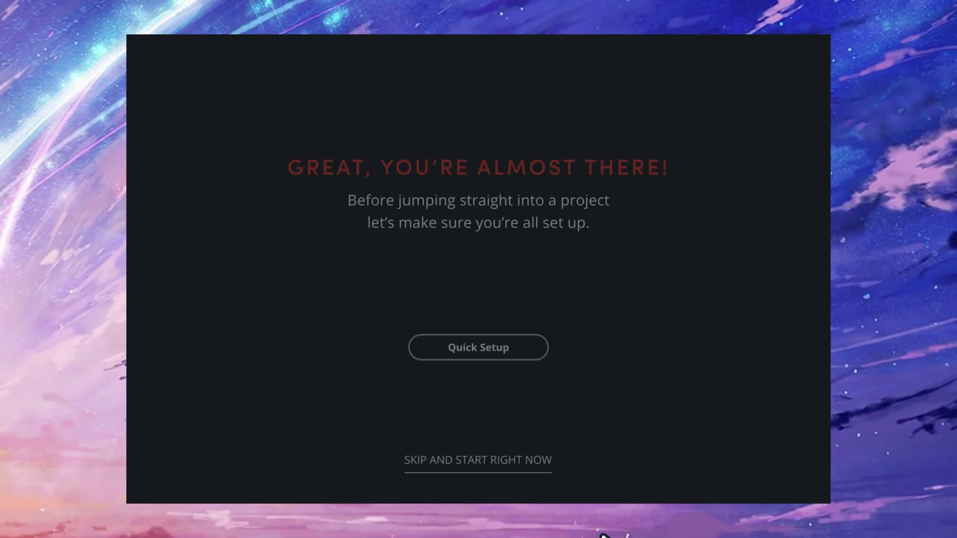
click(532, 350)
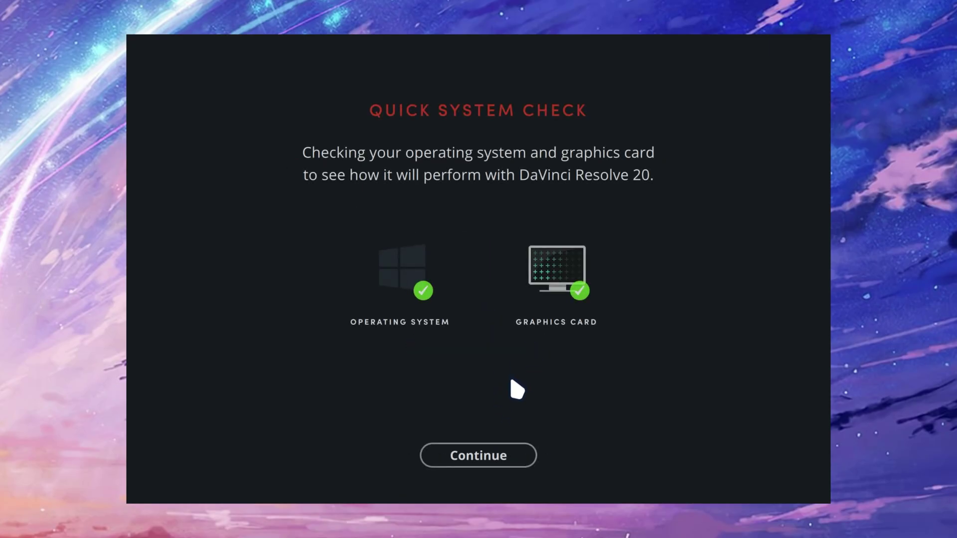
click(509, 459)
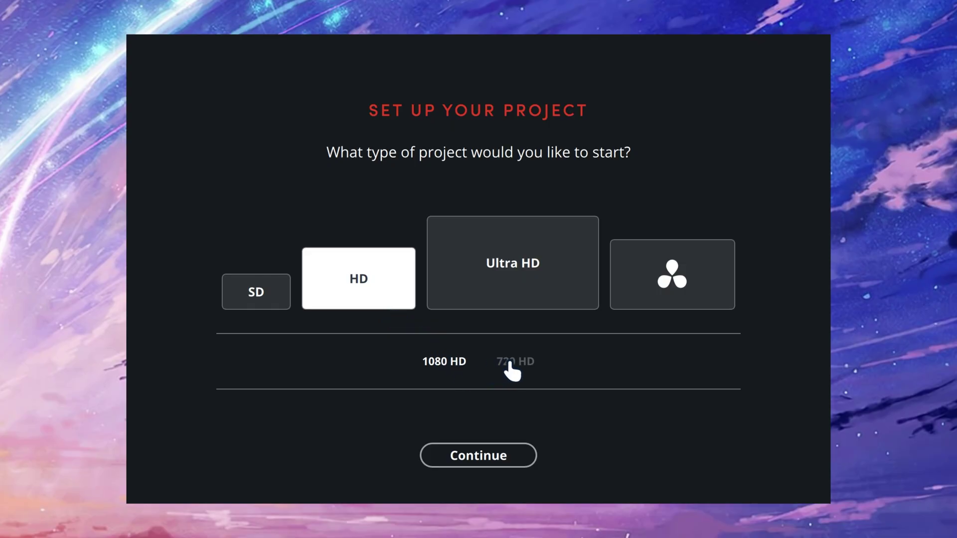
Defer the project resolution, keep the default media location and the DaVinci Resolve keyboard layout.
click(517, 284)
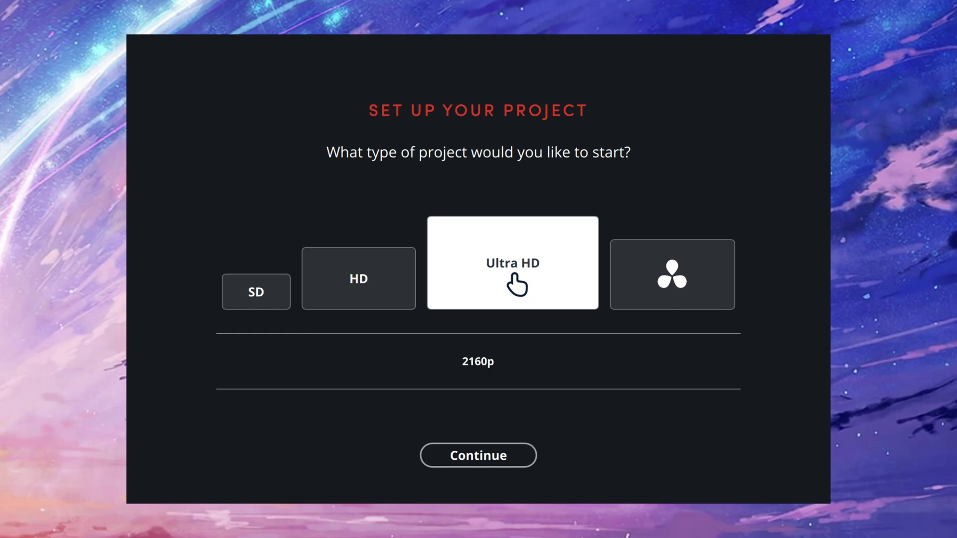
click(681, 283)
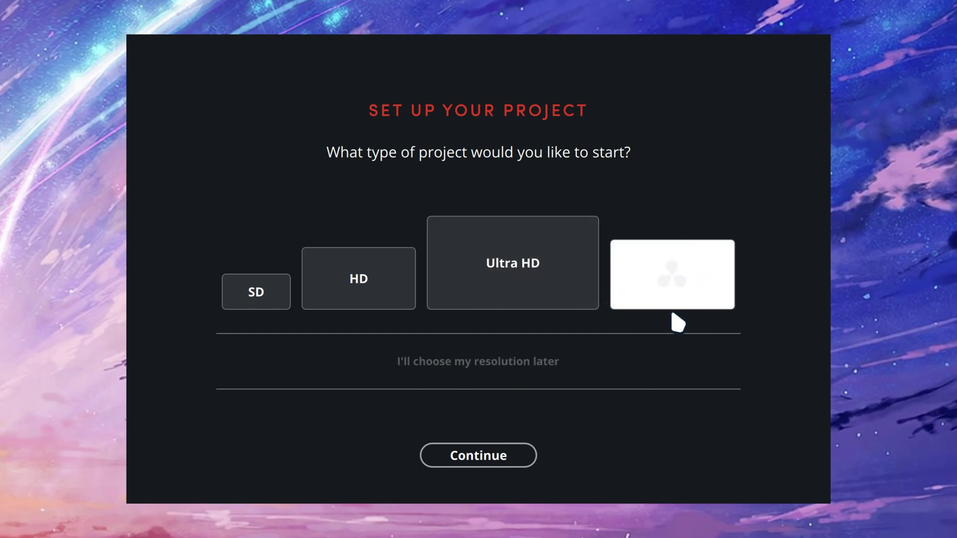
click(519, 464)
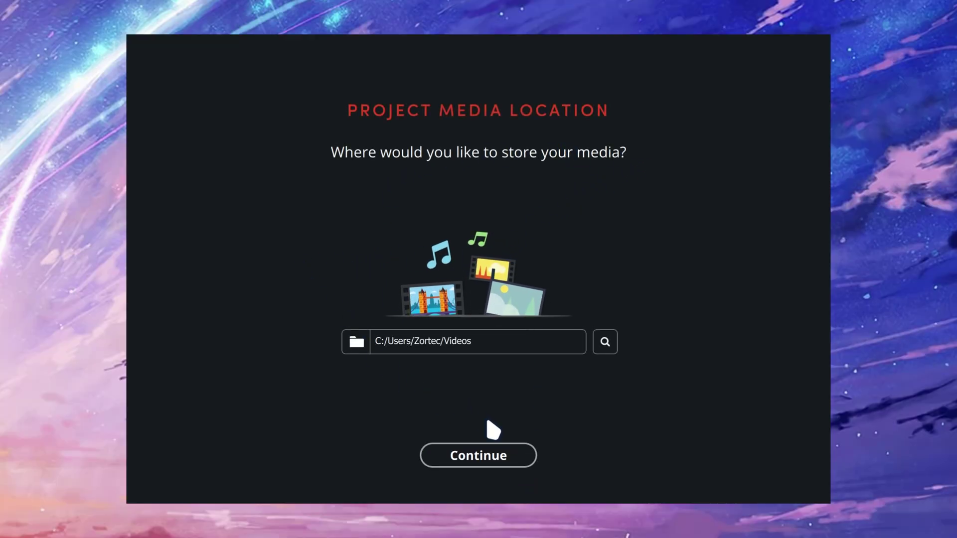
click(521, 464)
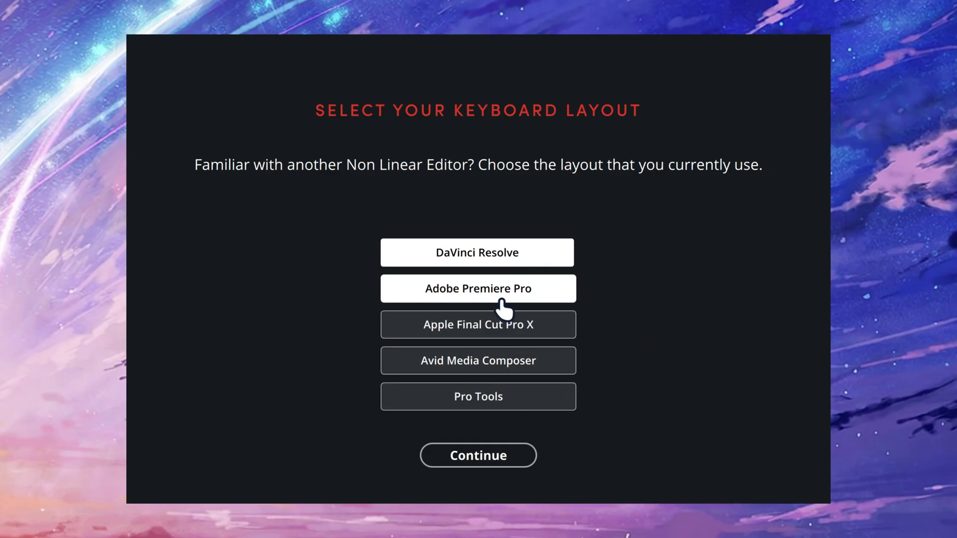
click(528, 467)
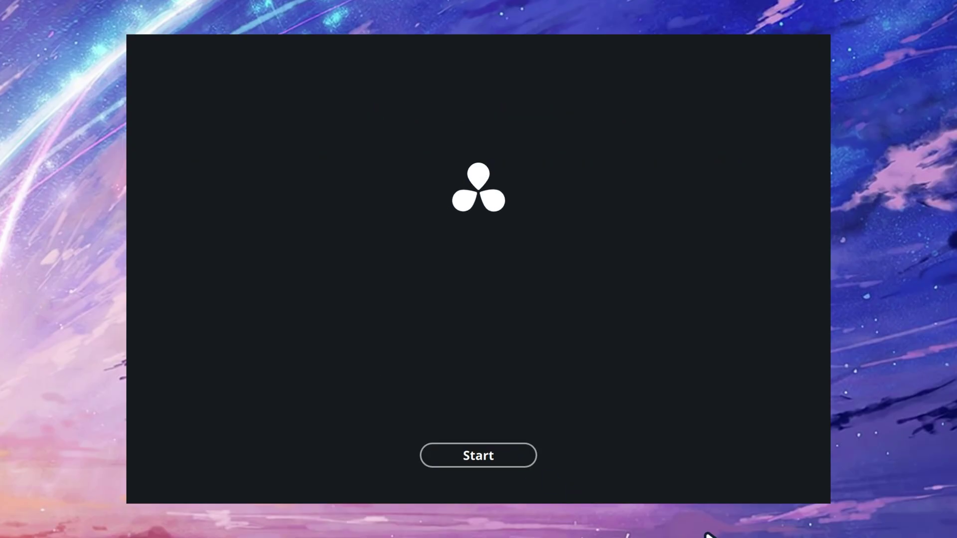
click(511, 465)
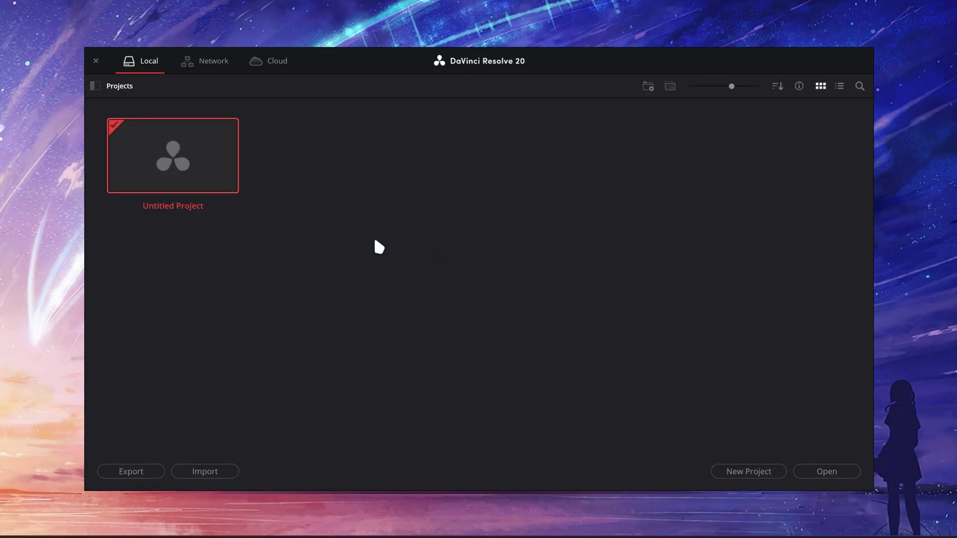
Create a new project with Ctrl+N, keeping the default name 'Untitled Project 1'.
key(ctrl+n)
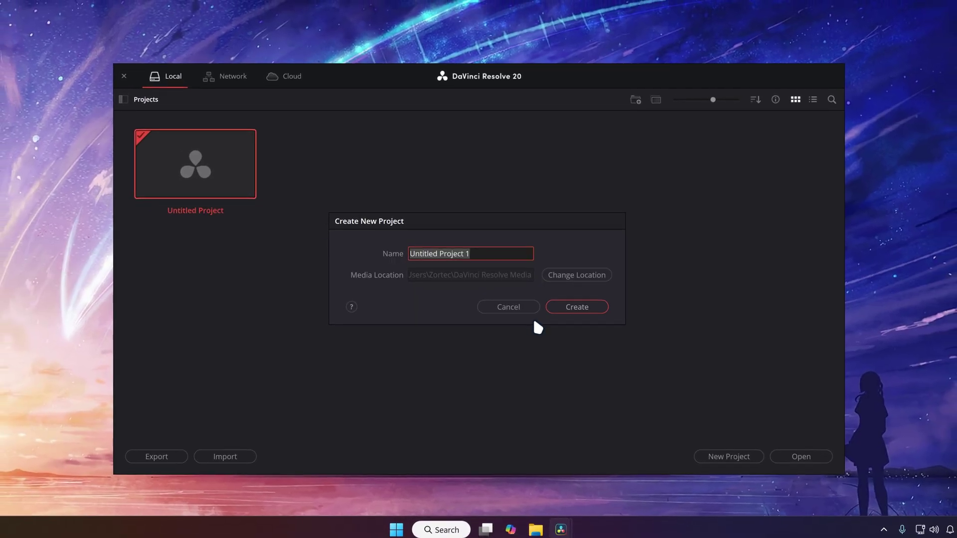
click(563, 313)
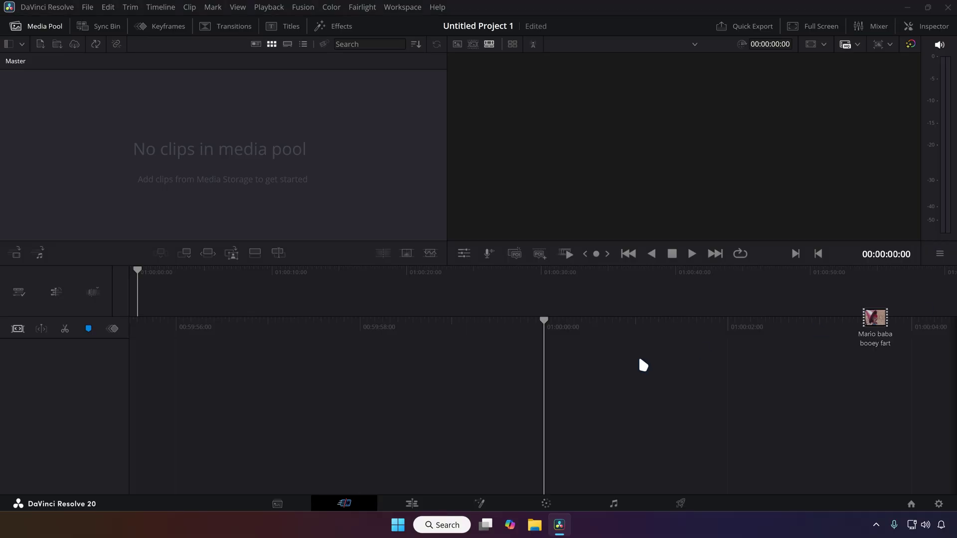
Drag the Mario video from the desktop onto the Cut page timeline.
drag(644, 365, 418, 374)
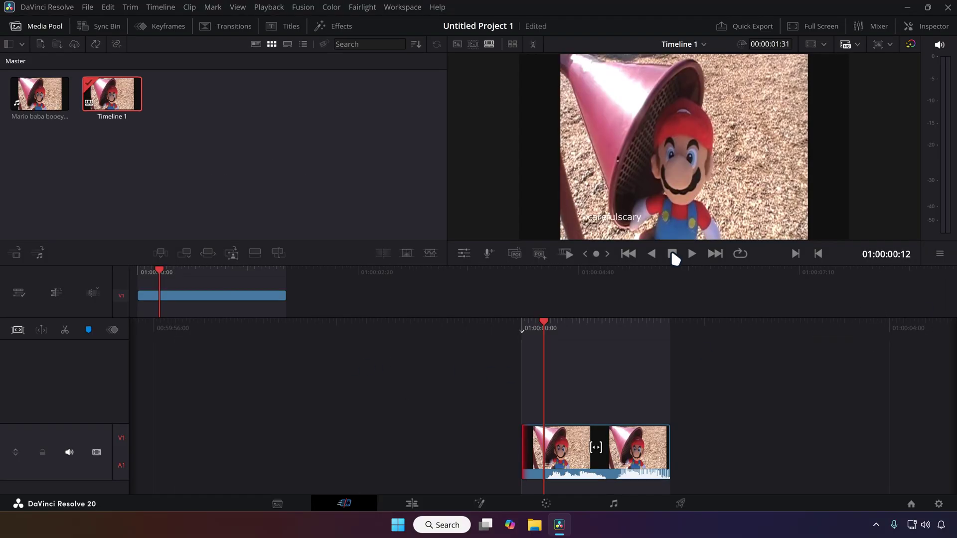